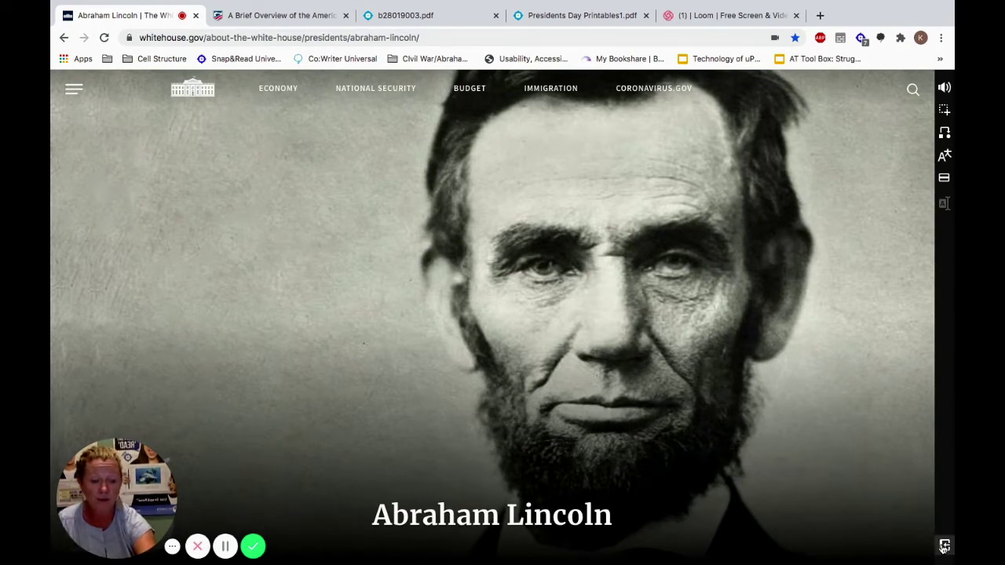
Step: Create a new empty outline and select the Inaugural Address quote on the Lincoln biography page
click(944, 547)
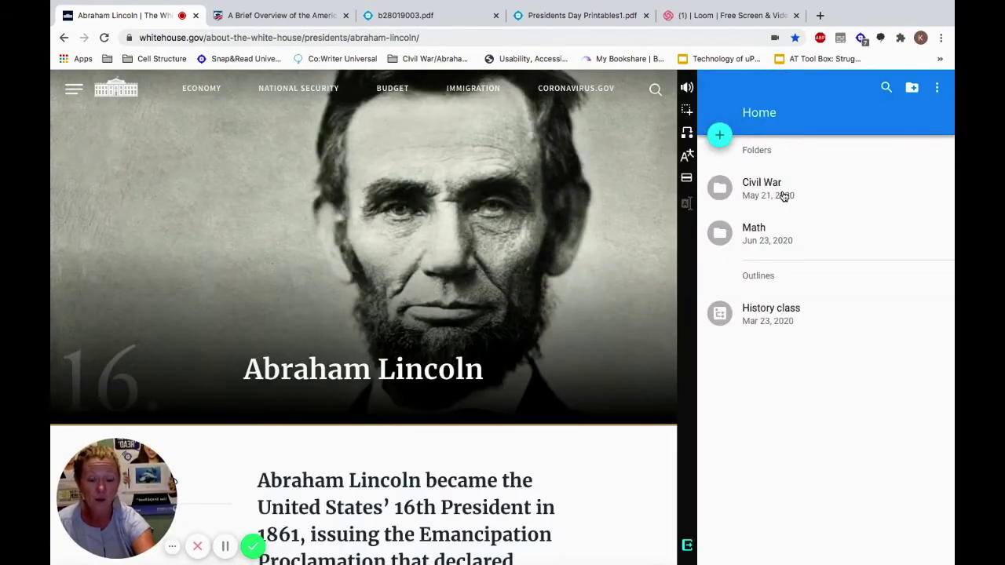
click(719, 135)
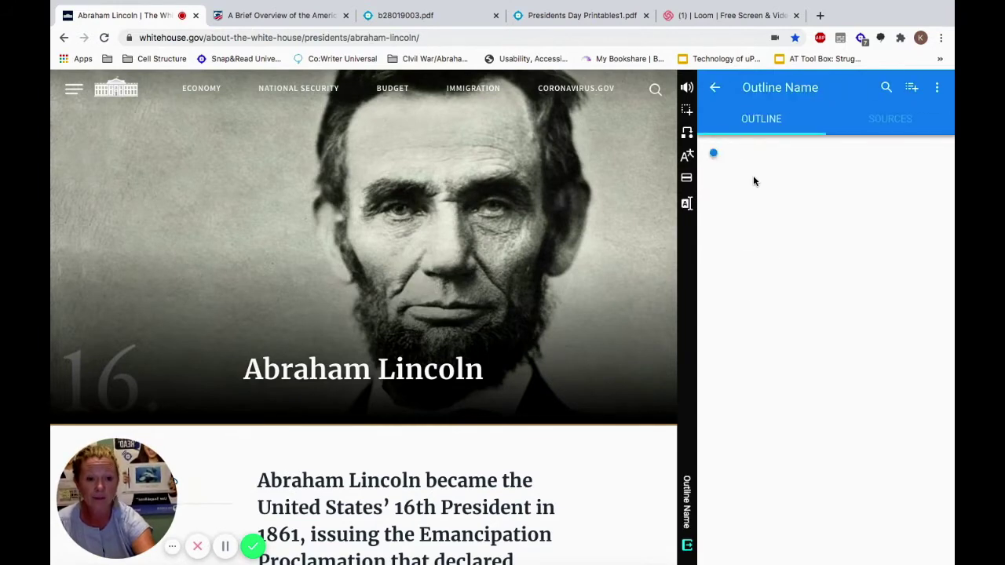
scroll(587, 315, down, 3)
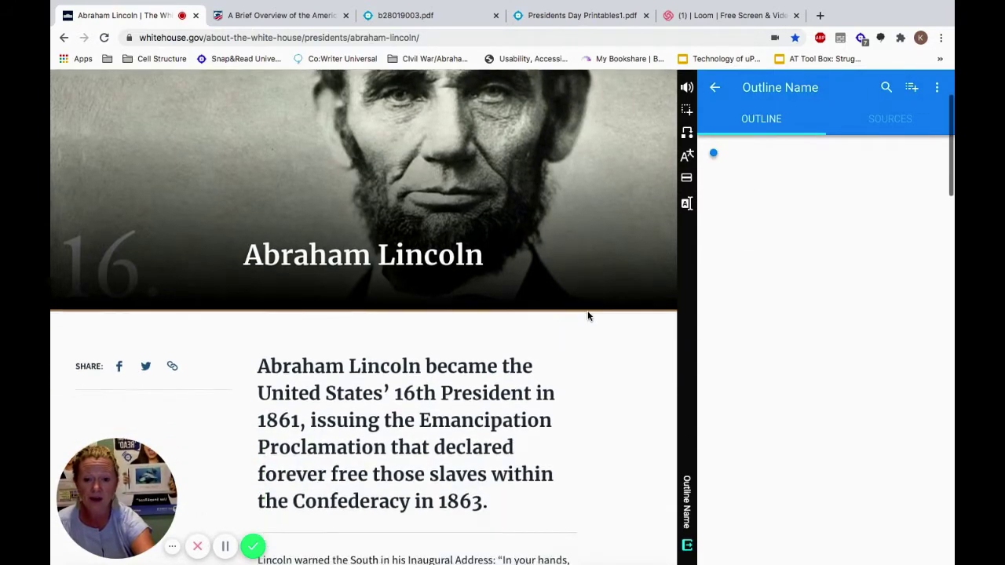
scroll(587, 315, down, 2)
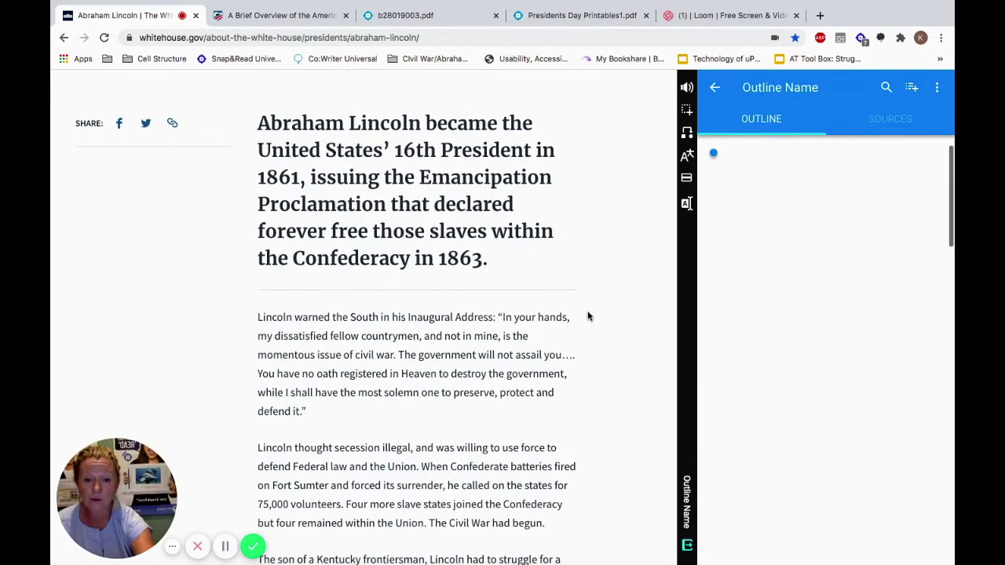
scroll(588, 316, down, 2)
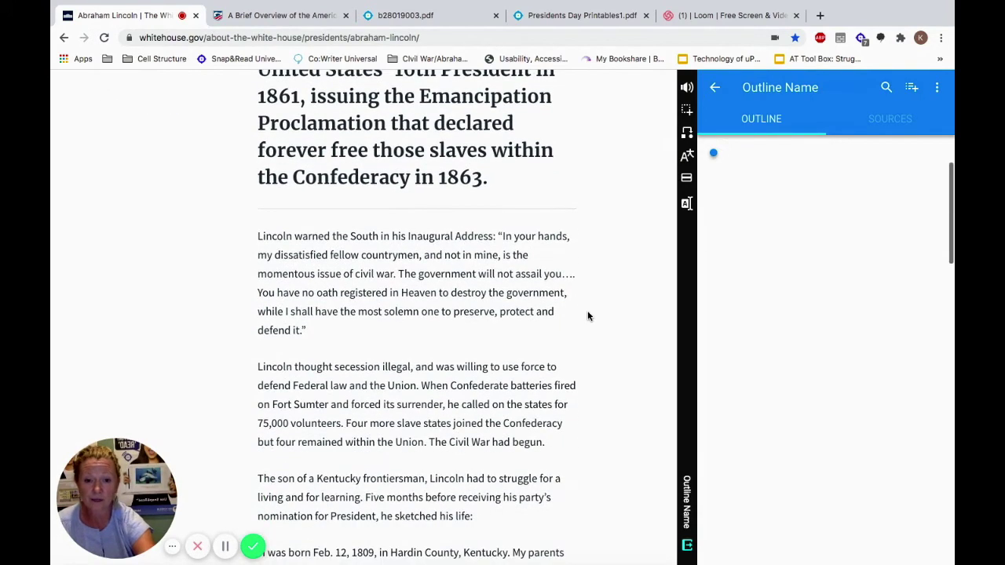
scroll(588, 315, down, 1)
drag(262, 202, 398, 244)
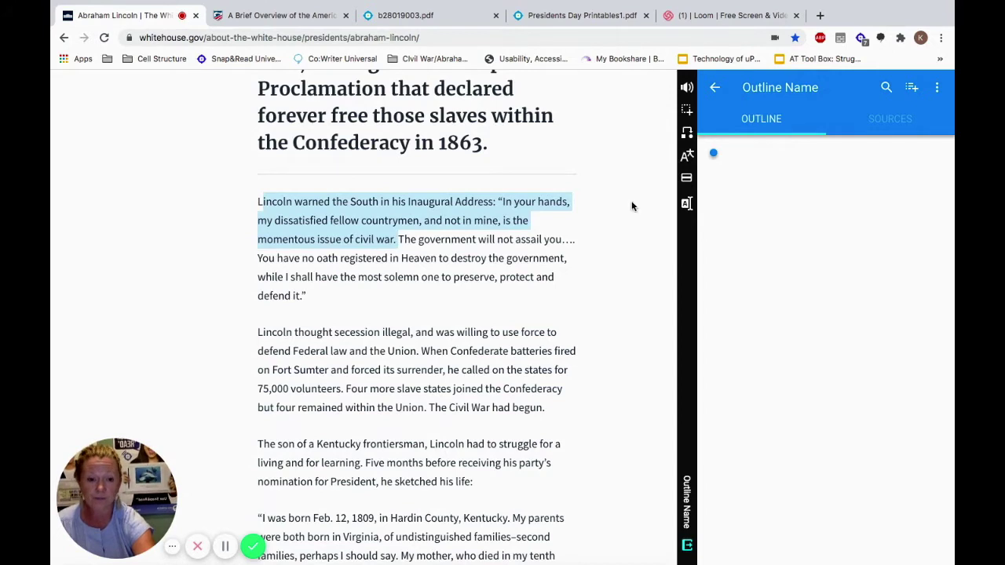
Step: Add three cited quotes to the outline: Inaugural Address, secession illegality, and Fort Sumter's surrender
click(687, 202)
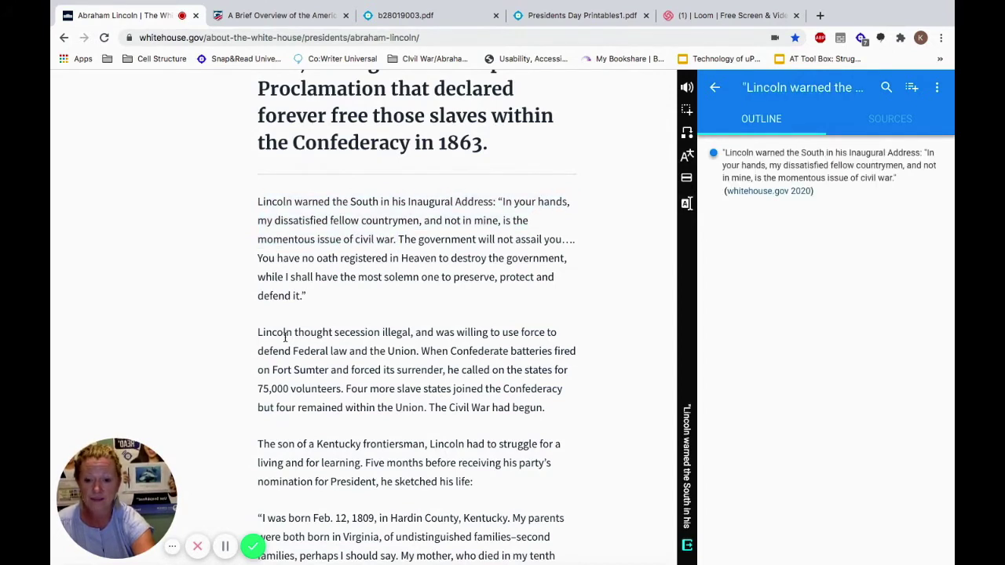
drag(258, 333, 418, 351)
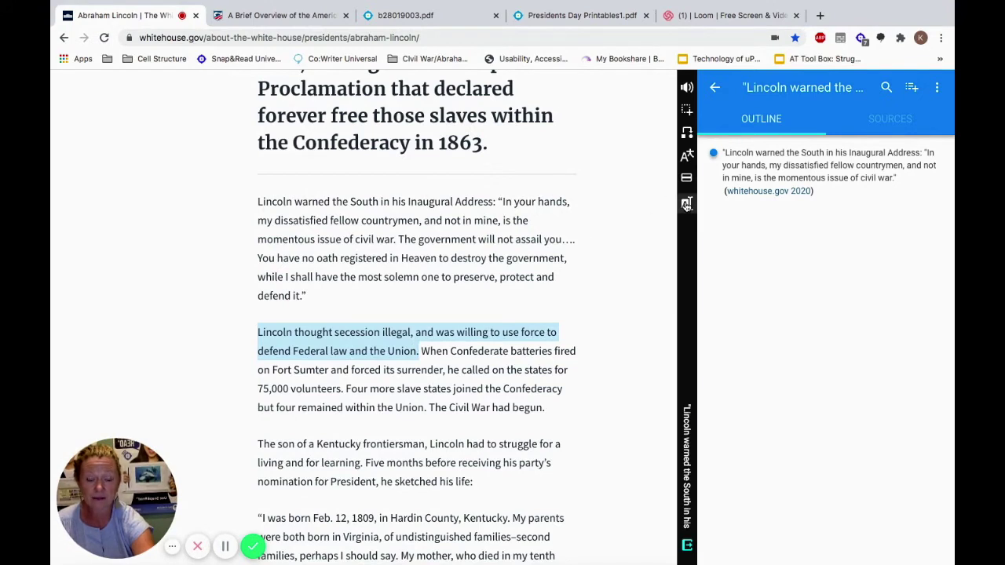
click(686, 203)
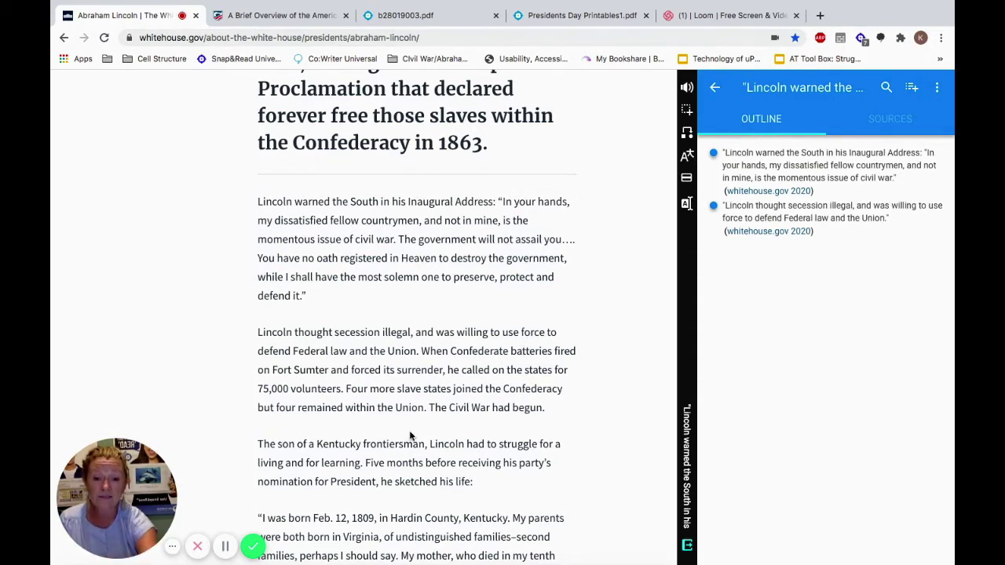
drag(257, 335, 449, 372)
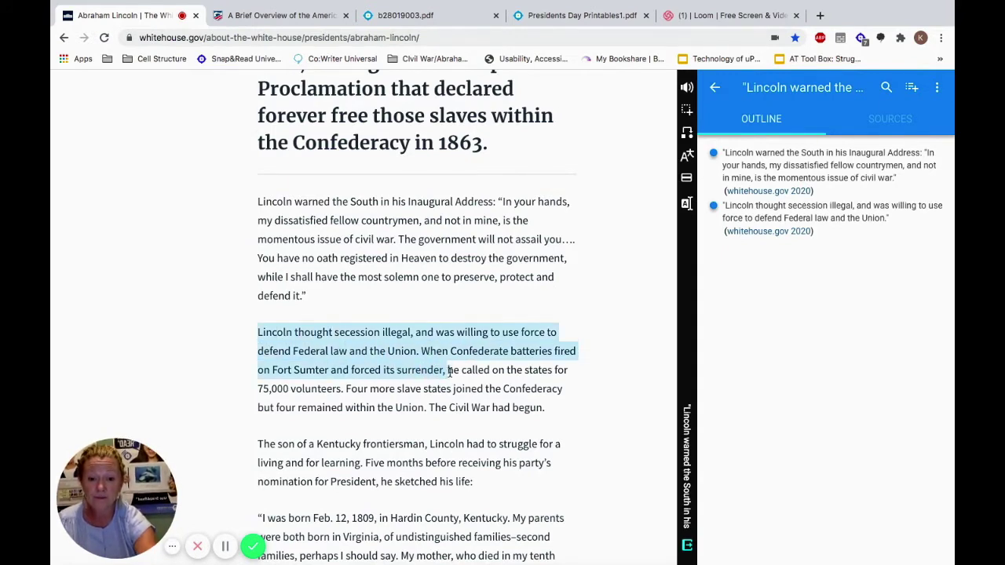
click(682, 205)
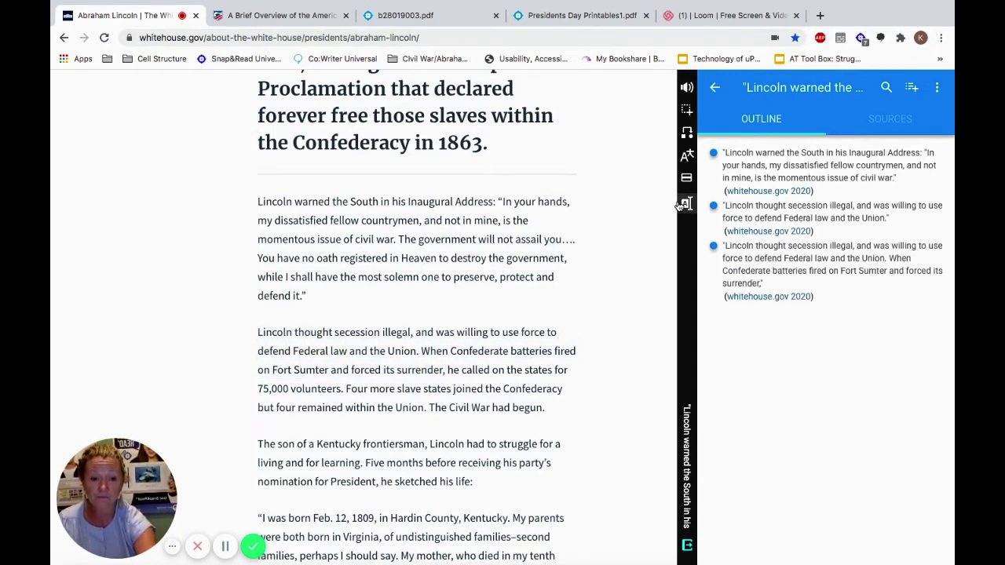
Step: Add an 'Abraham' bullet below the third quote and return to the outlines home list
click(795, 283)
key(Return)
text(Abraham)
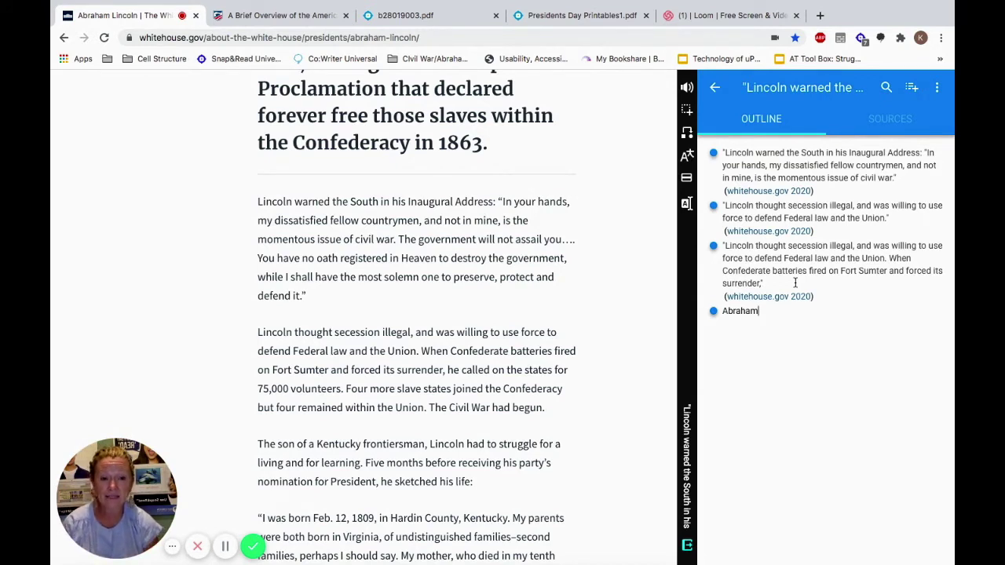
click(713, 92)
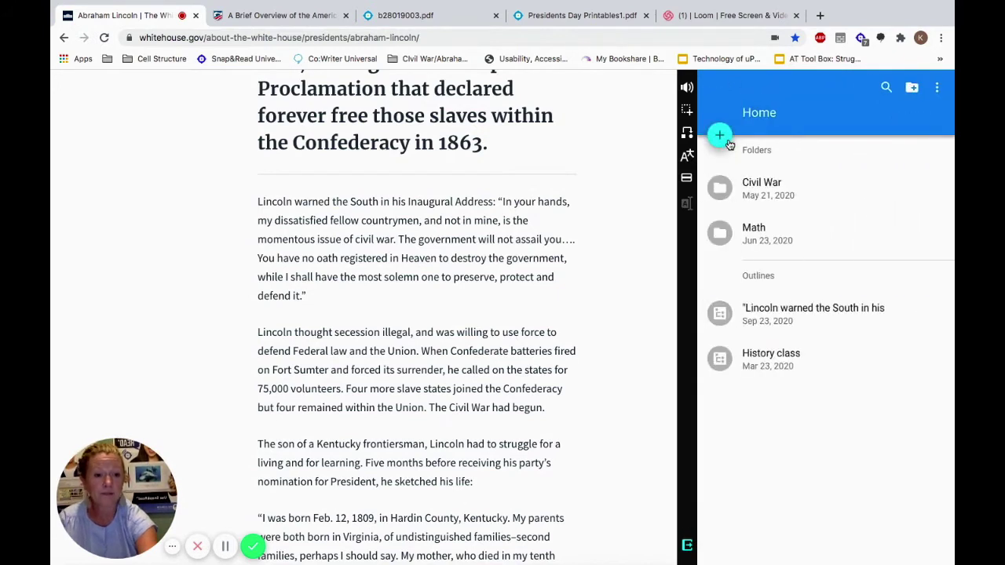
Step: Create another outline from the 'Nonfiction - Write a 3-paragraph Essay' template
click(727, 143)
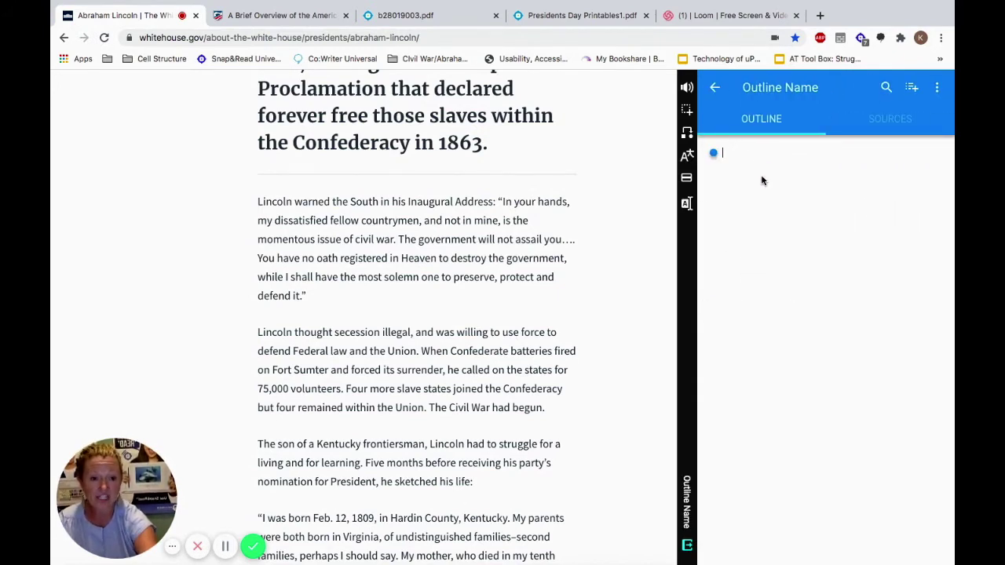
click(937, 87)
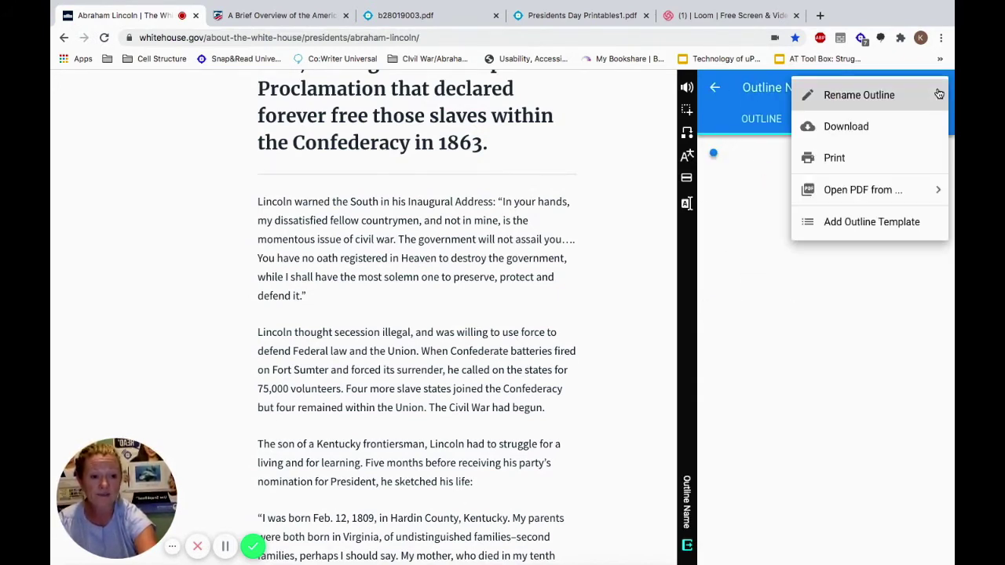
click(909, 222)
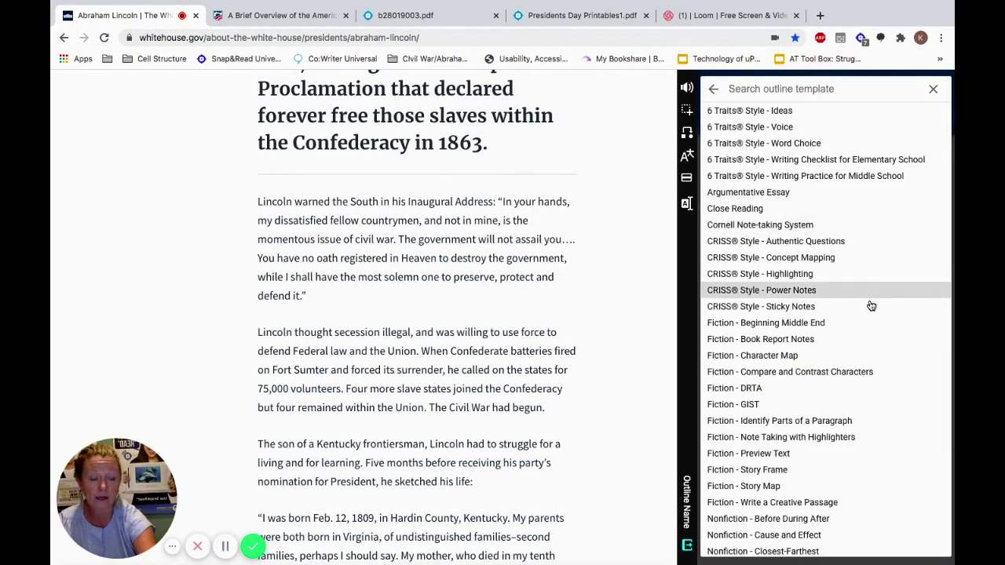
scroll(872, 314, down, 5)
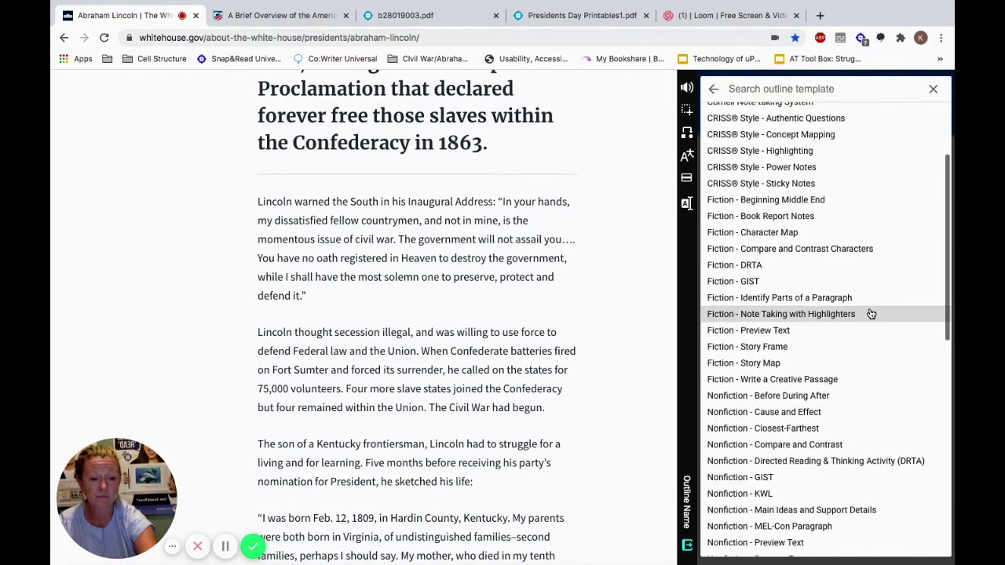
scroll(872, 314, down, 1)
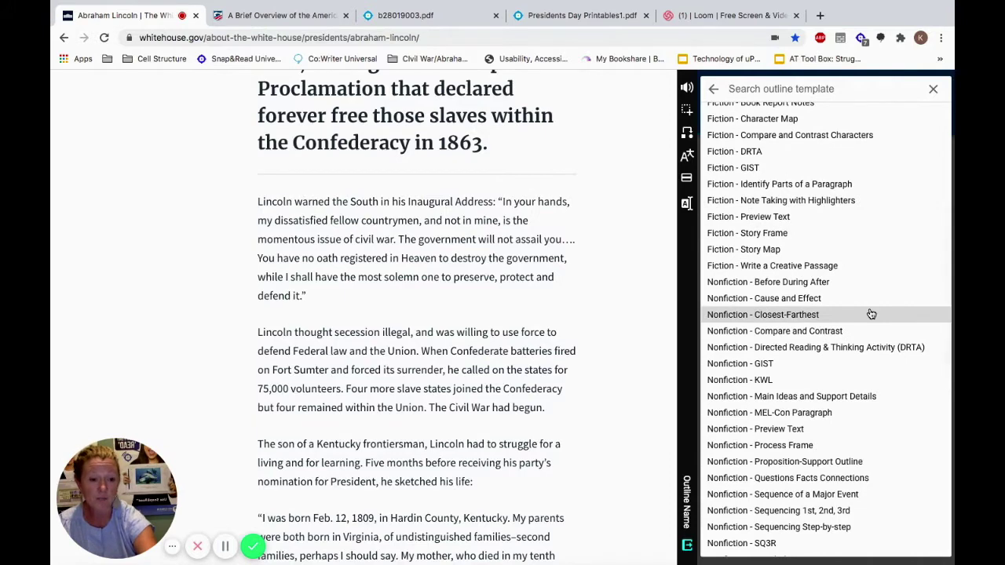
scroll(851, 379, down, 1)
scroll(851, 380, down, 4)
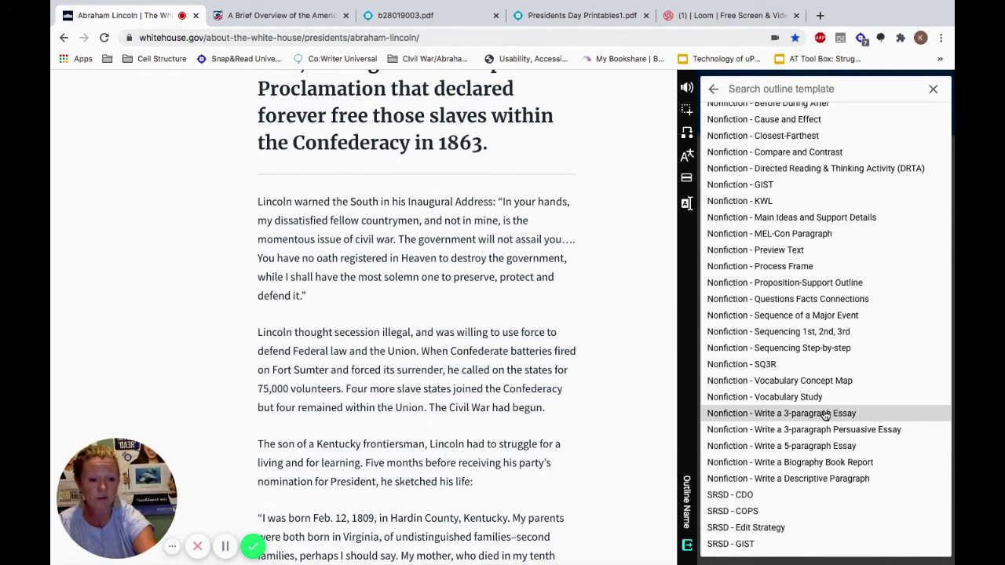
click(826, 416)
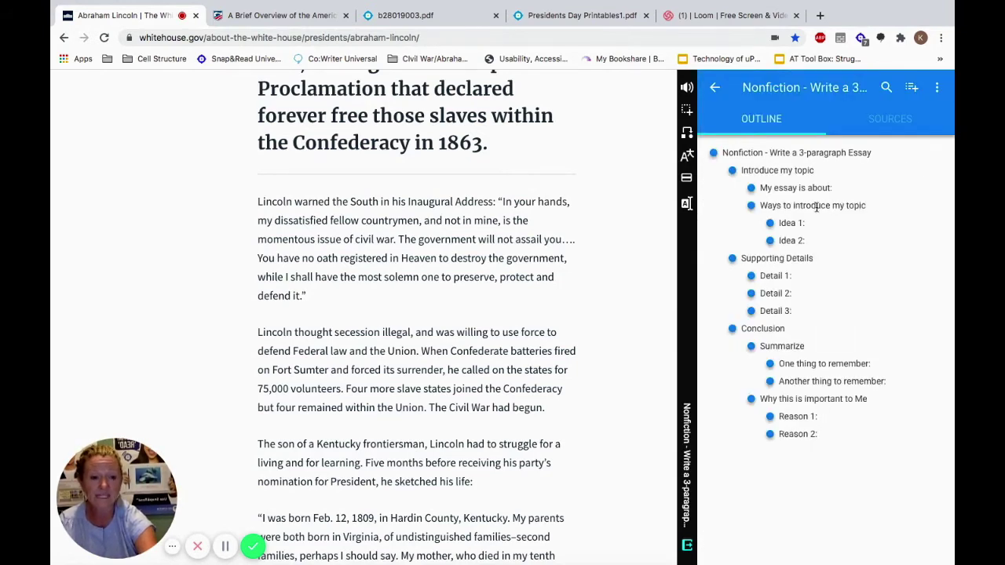
Step: Insert the cited Inaugural Address quote, nested under 'My essay is about:'
click(837, 189)
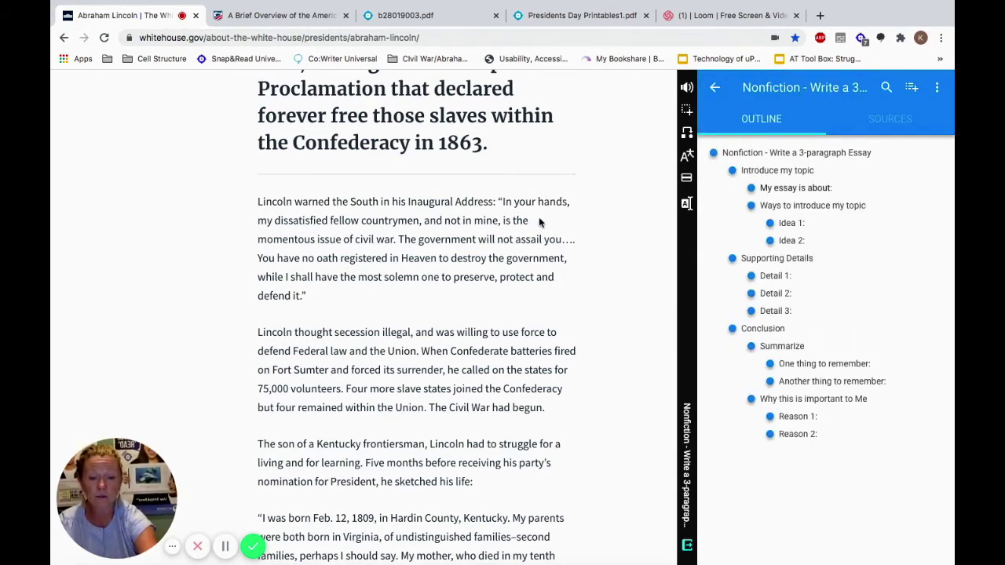
drag(261, 201, 397, 232)
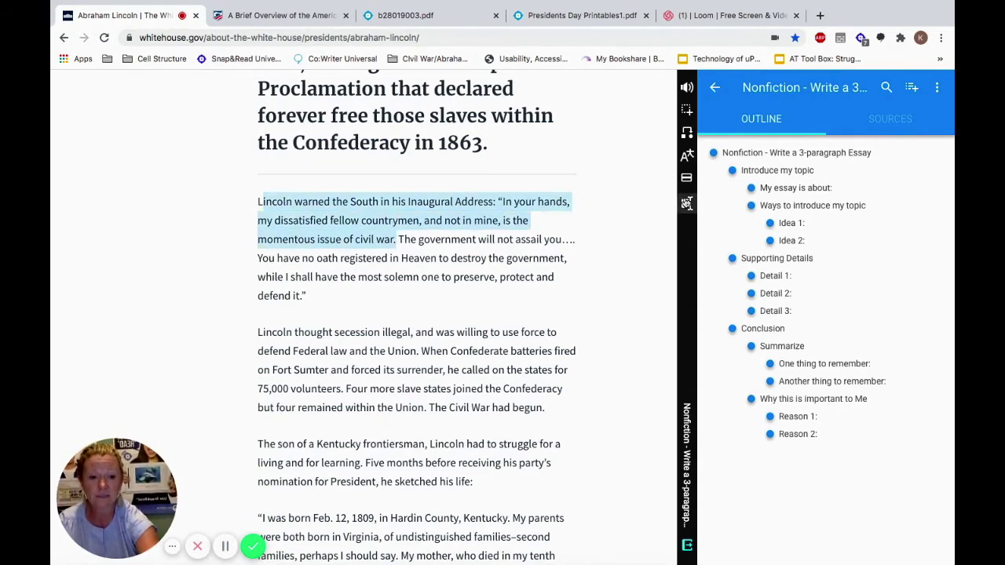
click(686, 205)
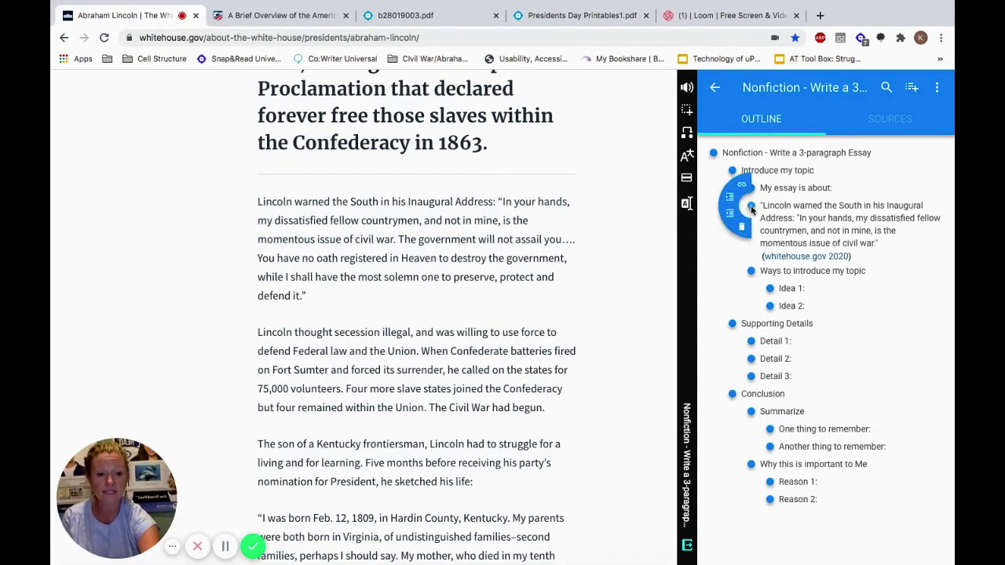
click(729, 197)
Step: Insert the cited sentence about secession being illegal under 'Idea 1:'
click(811, 290)
drag(259, 330, 418, 351)
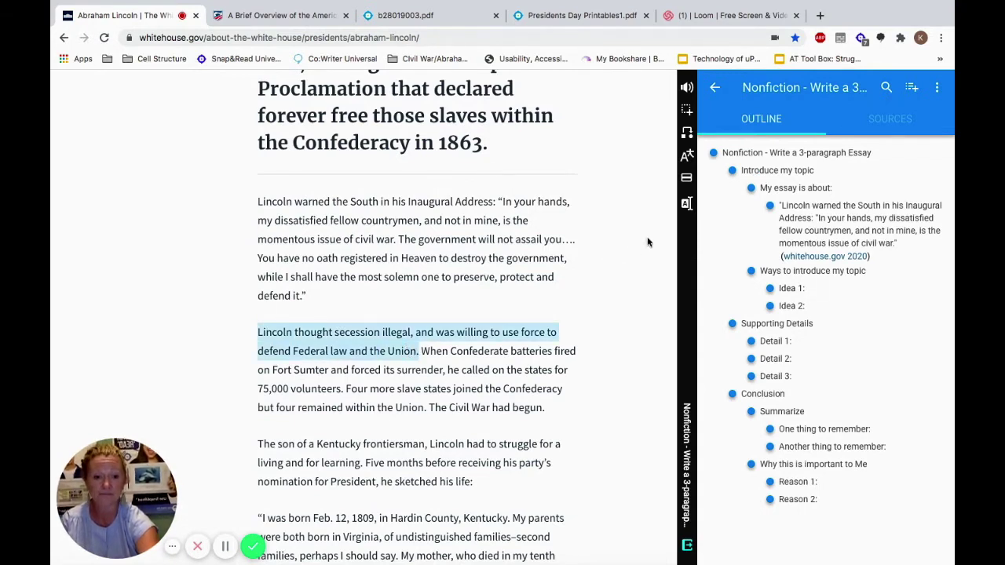
click(686, 205)
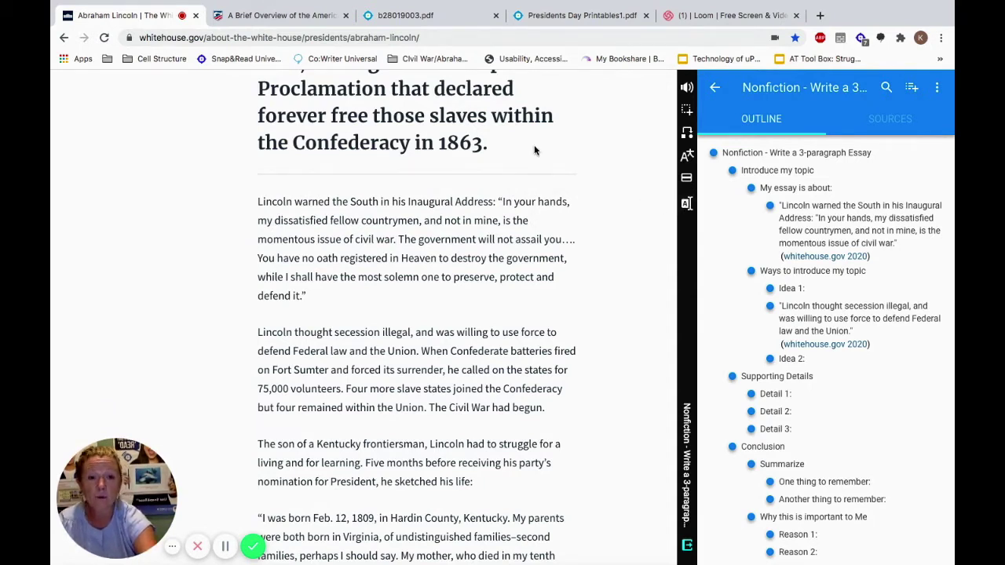
click(417, 16)
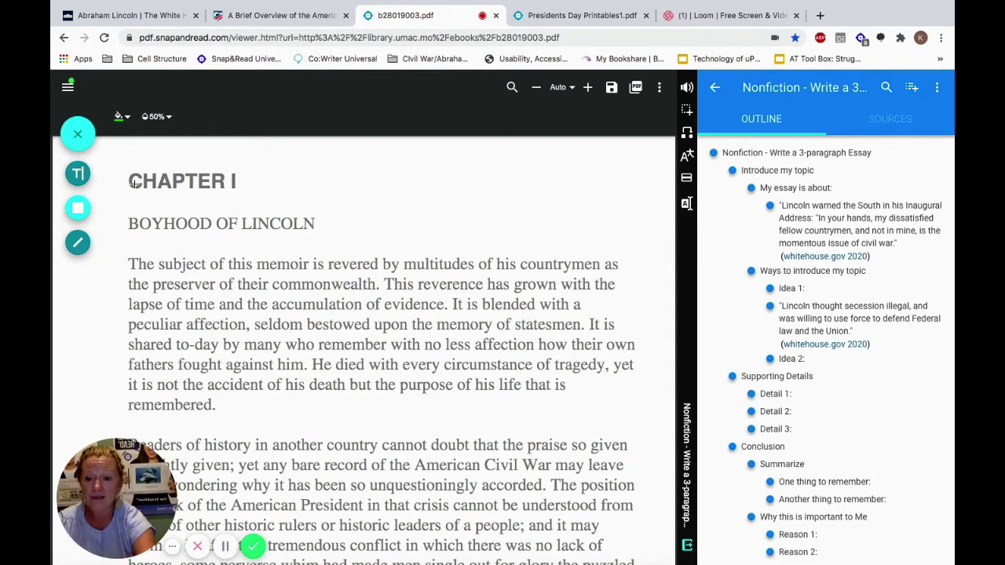
Step: Add a 'Test tomorrow' note beside CHAPTER I and green-highlight the first paragraph's opening lines
click(81, 174)
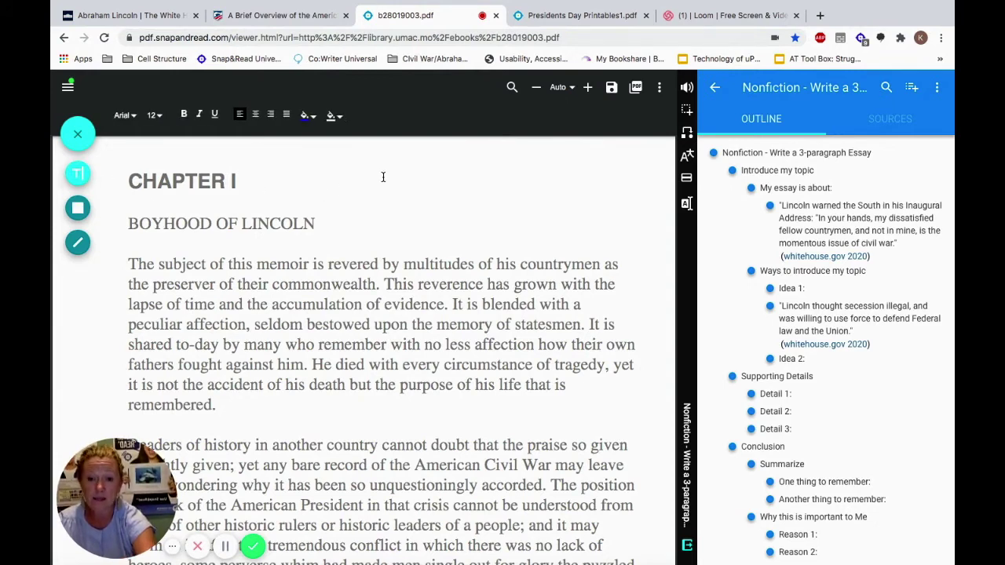
click(389, 180)
text(Test tomorrow)
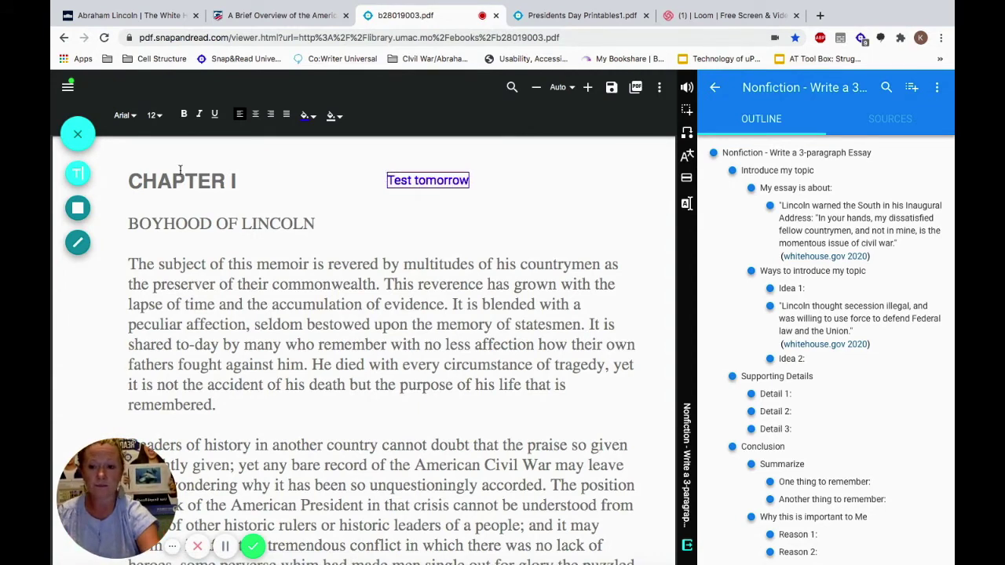
click(78, 208)
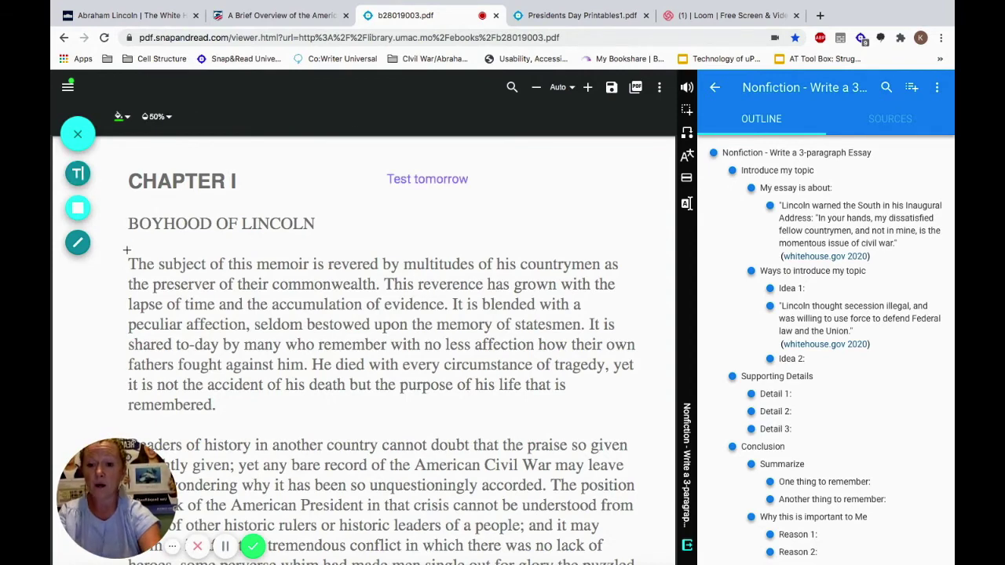
drag(123, 250, 629, 338)
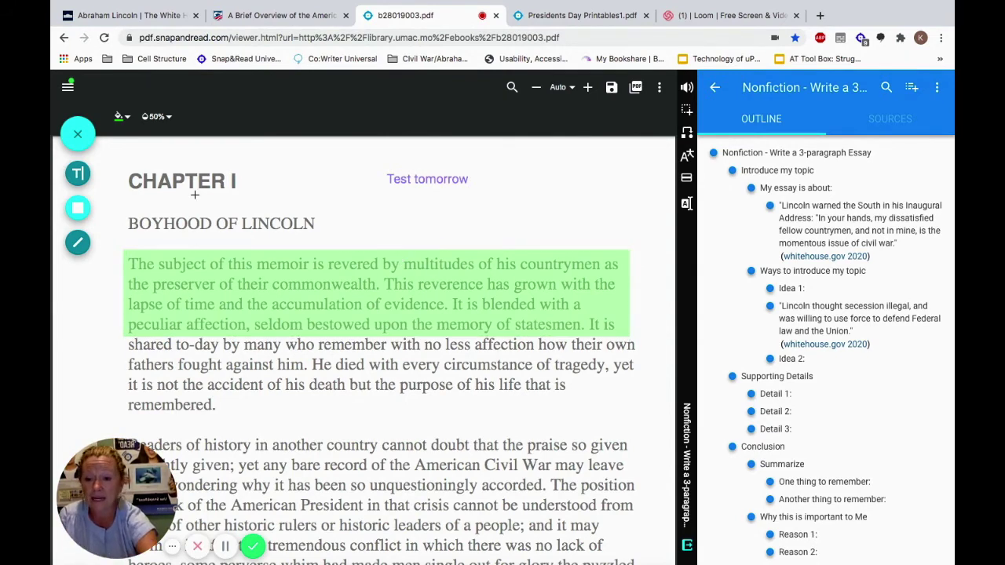
Step: Underline the word 'remembered.' with a purple freehand line
click(77, 244)
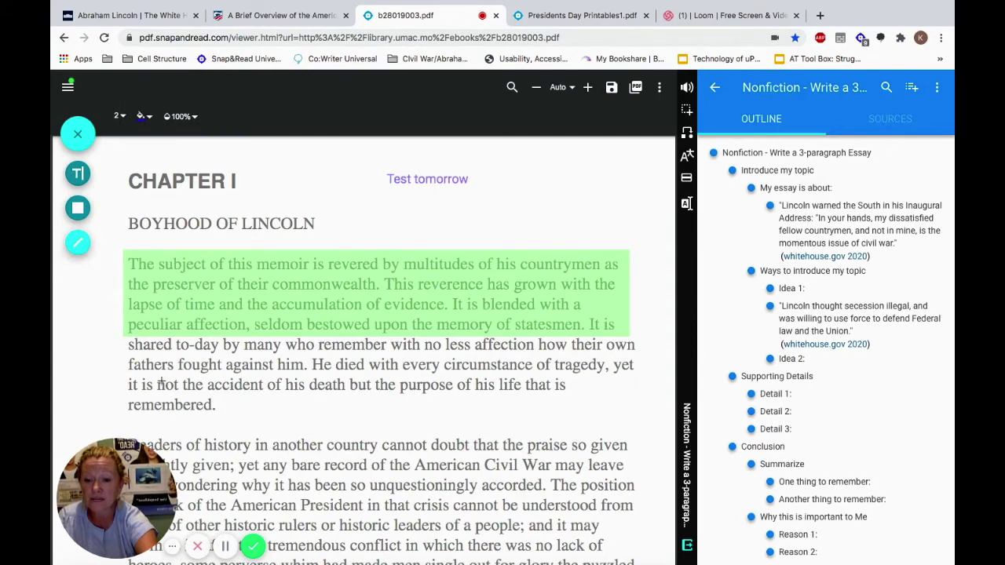
drag(126, 411, 219, 410)
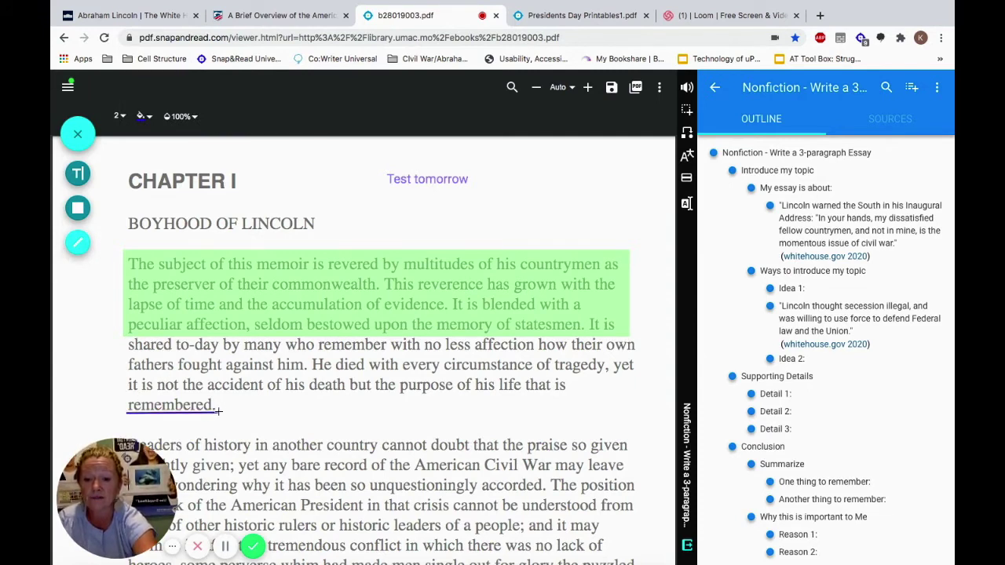
click(219, 407)
click(275, 399)
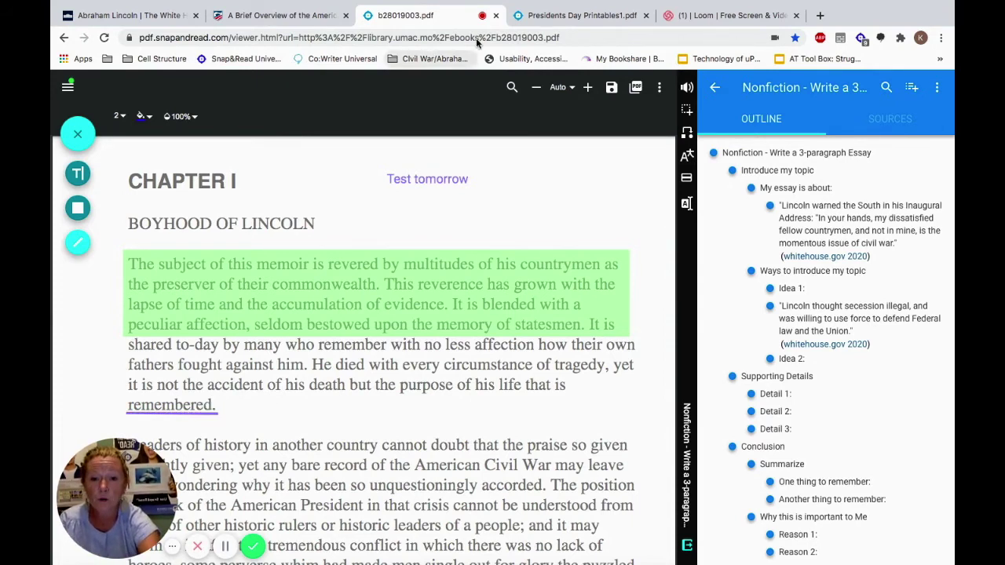
click(563, 18)
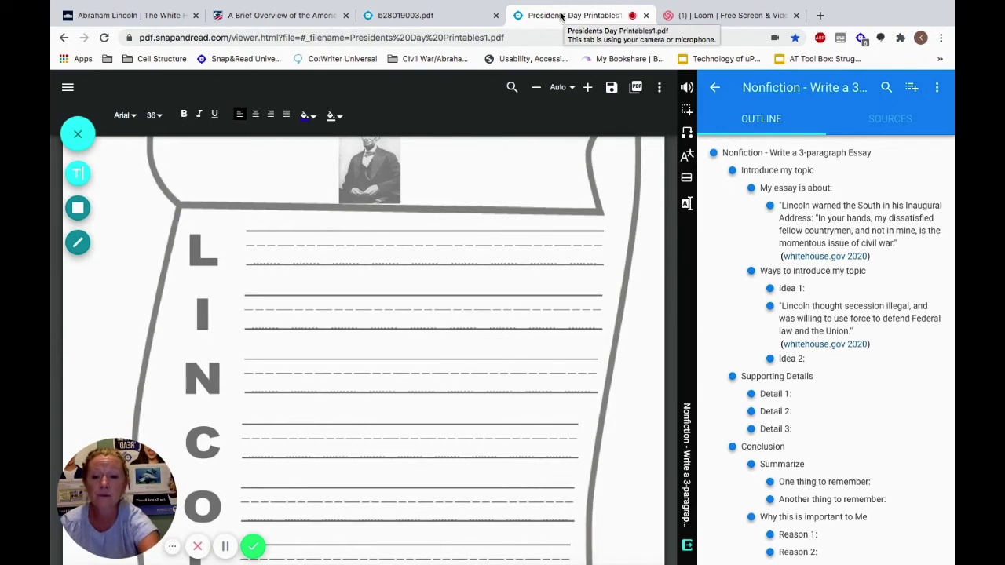
Step: Type 'Abraham' in a text box on the first L line of the LINCOLN acrostic
click(72, 179)
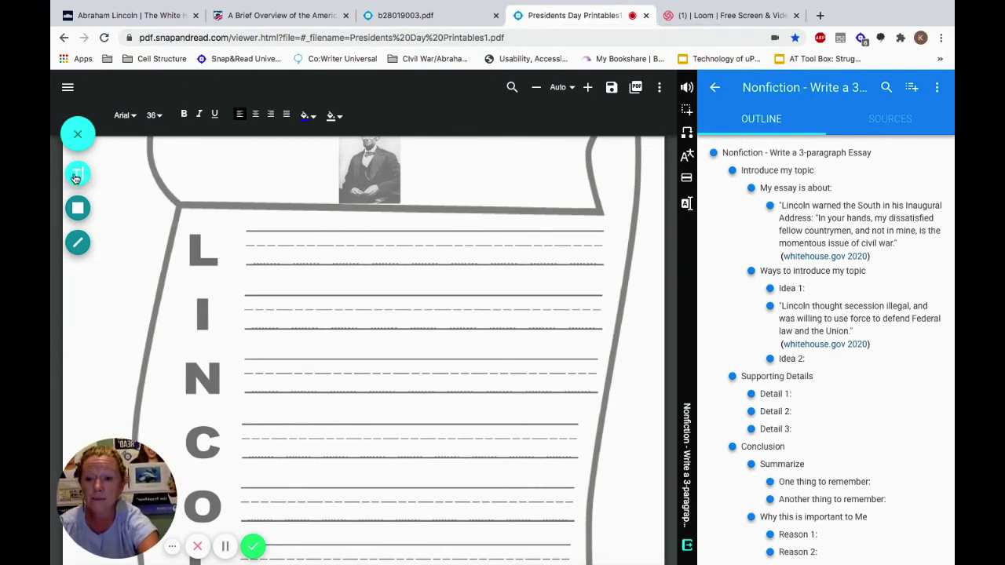
click(247, 238)
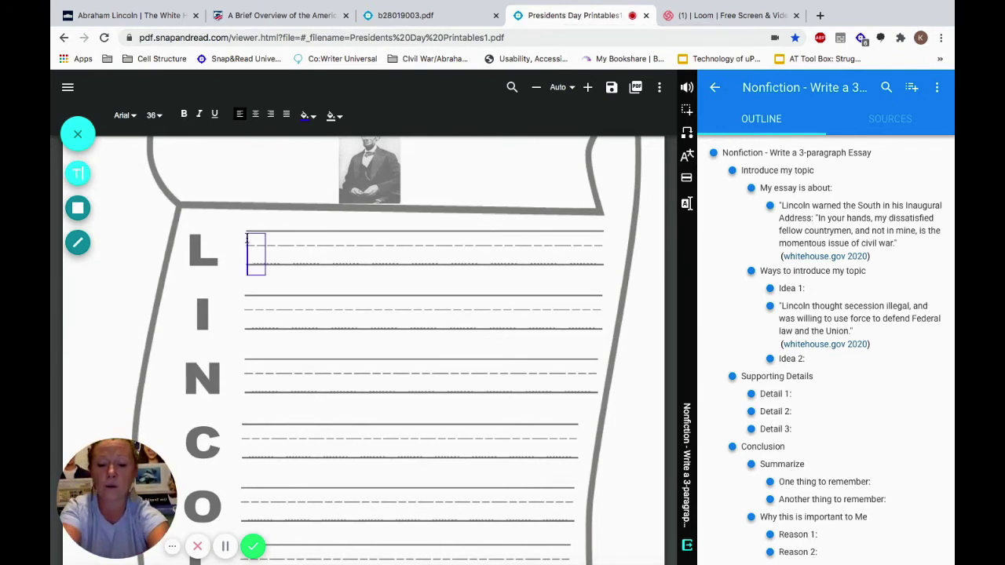
text(Abraham)
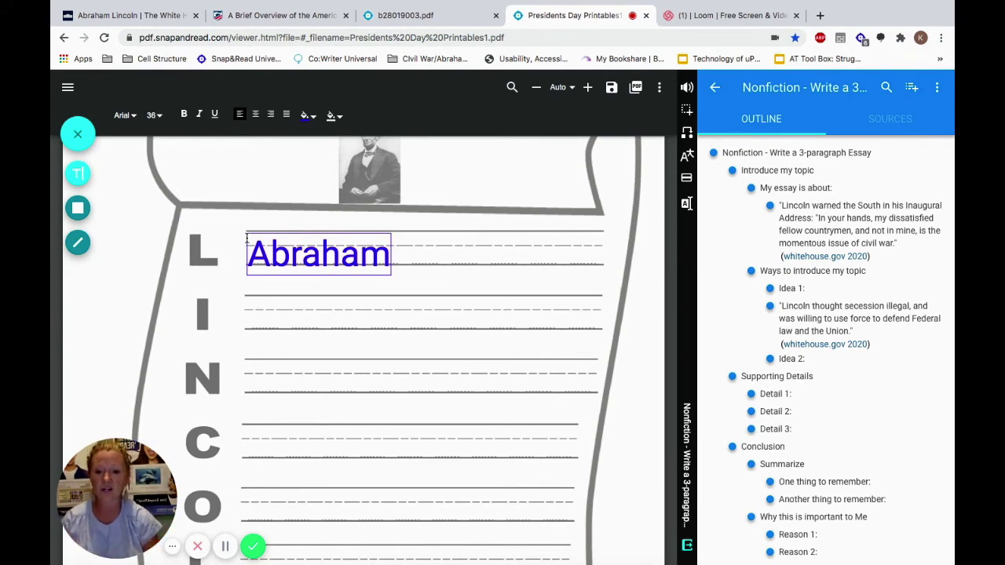